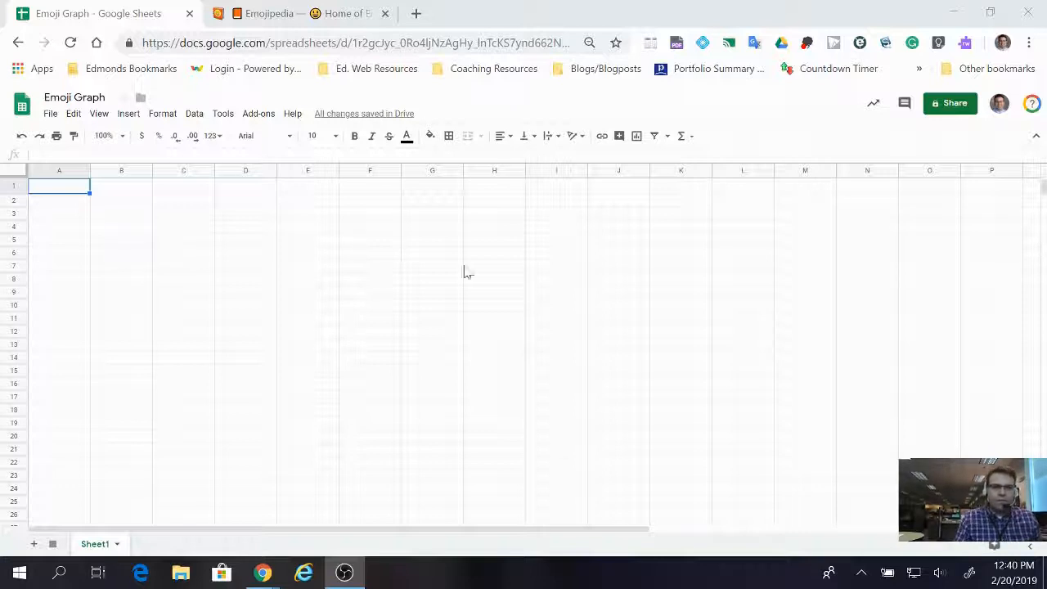
Enter the column headers "Item" in A1 and "Count" in B1.
{"action": "left_click", "coordinate": [77, 190]}
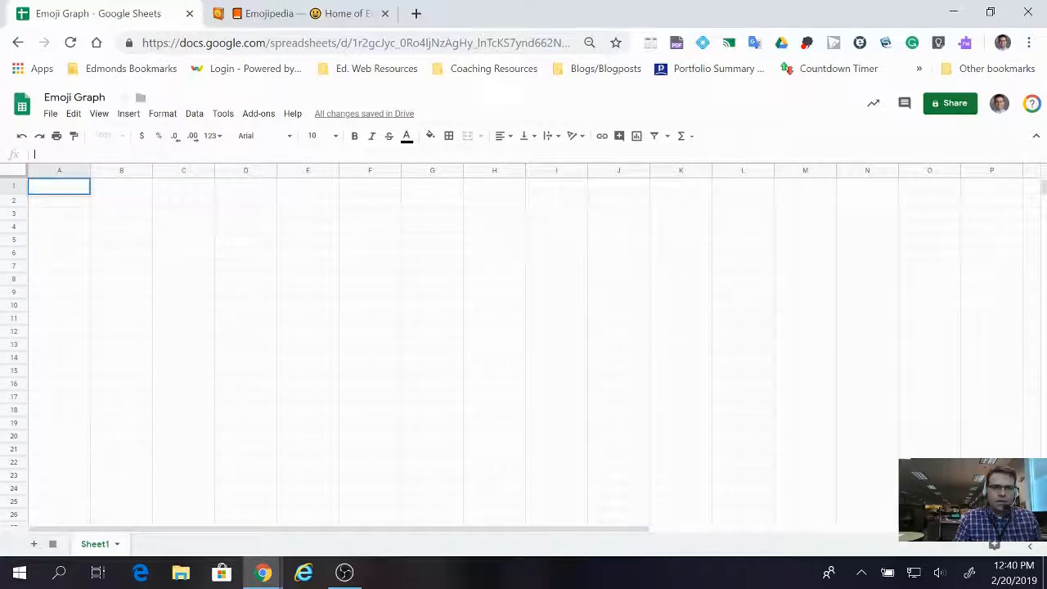
{"action": "type", "text": "Item"}
{"action": "key", "text": "Return"}
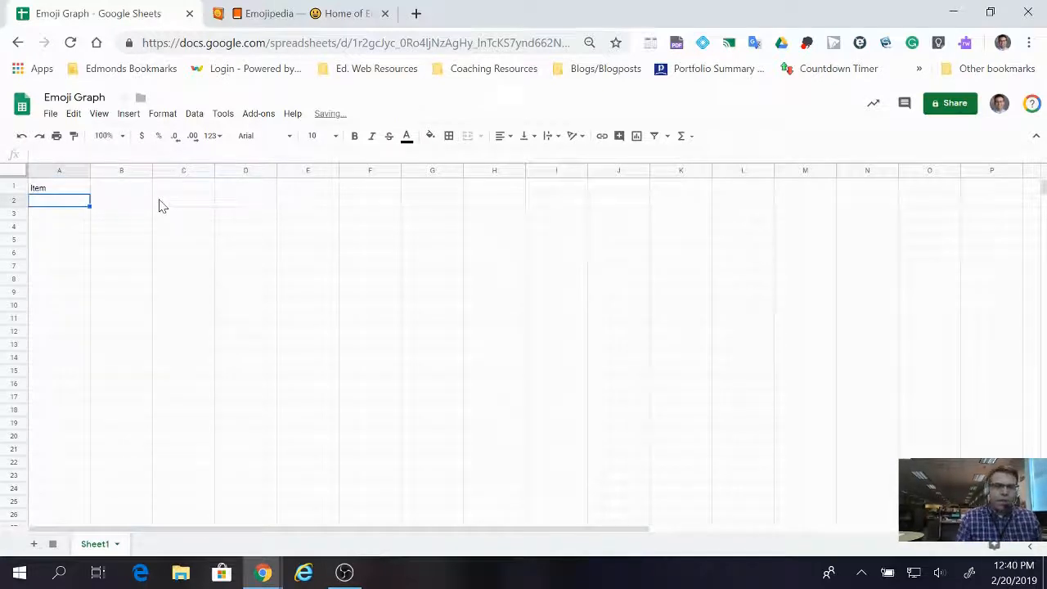
{"action": "left_click", "coordinate": [114, 195]}
{"action": "type", "text": "Cou"}
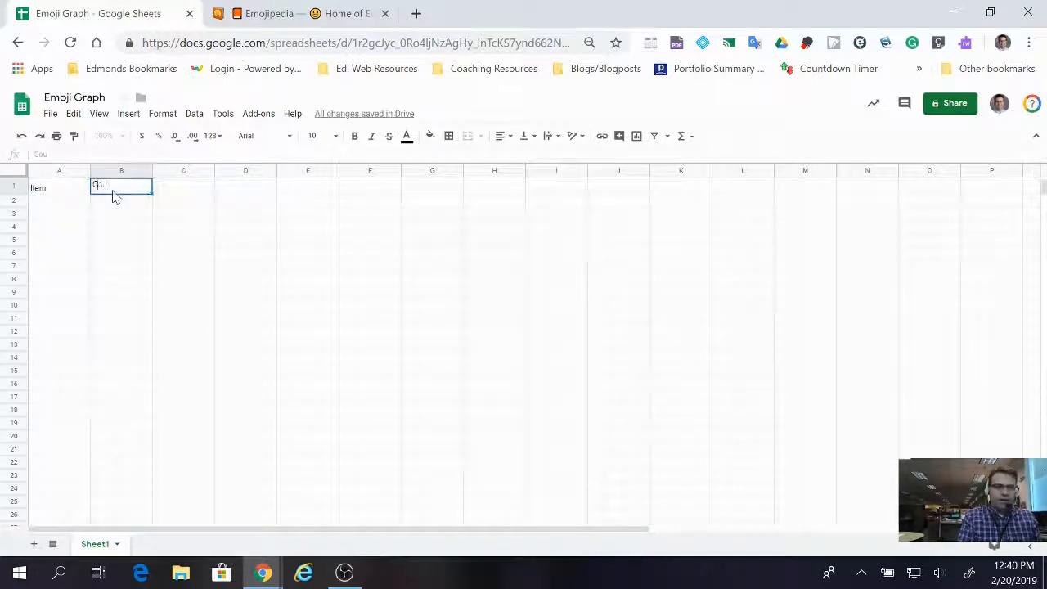
{"action": "type", "text": "nt"}
{"action": "key", "text": "Return"}
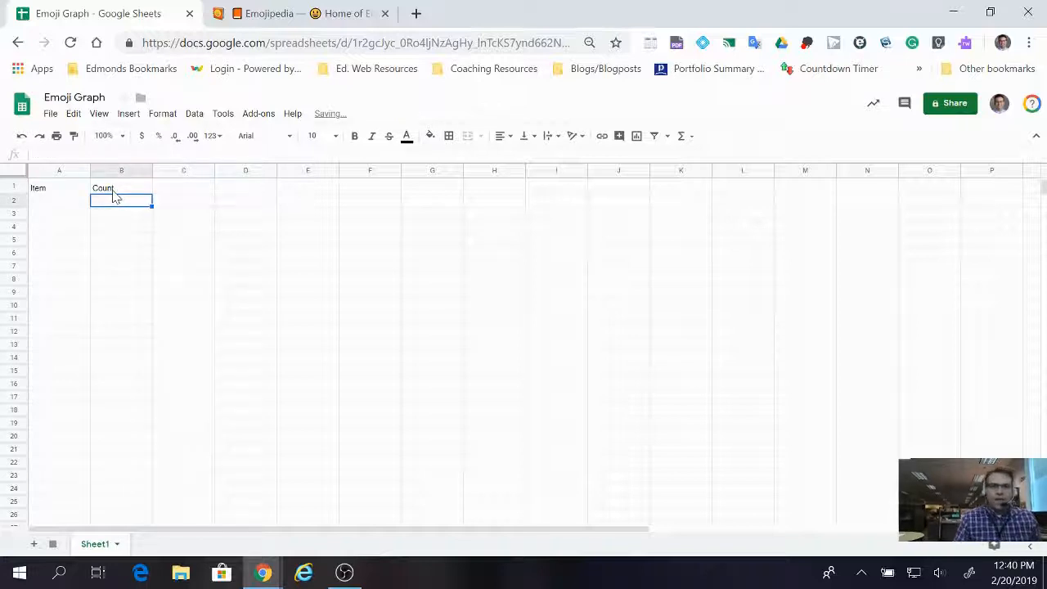
Switch to Emojipedia, search for "smile", and copy the Slightly Smiling Face emoji.
{"action": "left_click", "coordinate": [189, 189]}
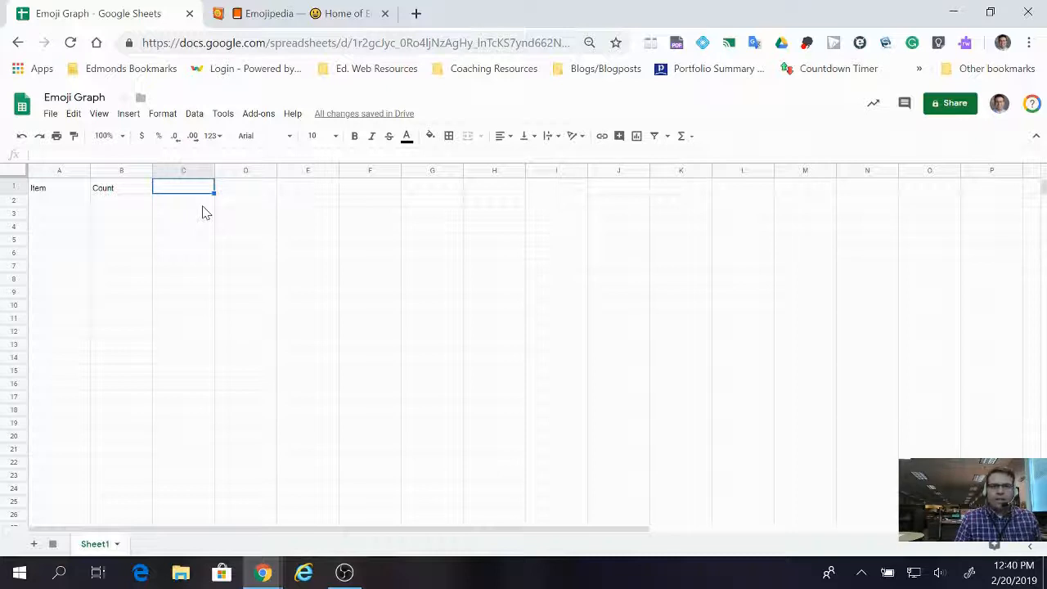
{"action": "left_click", "coordinate": [288, 13]}
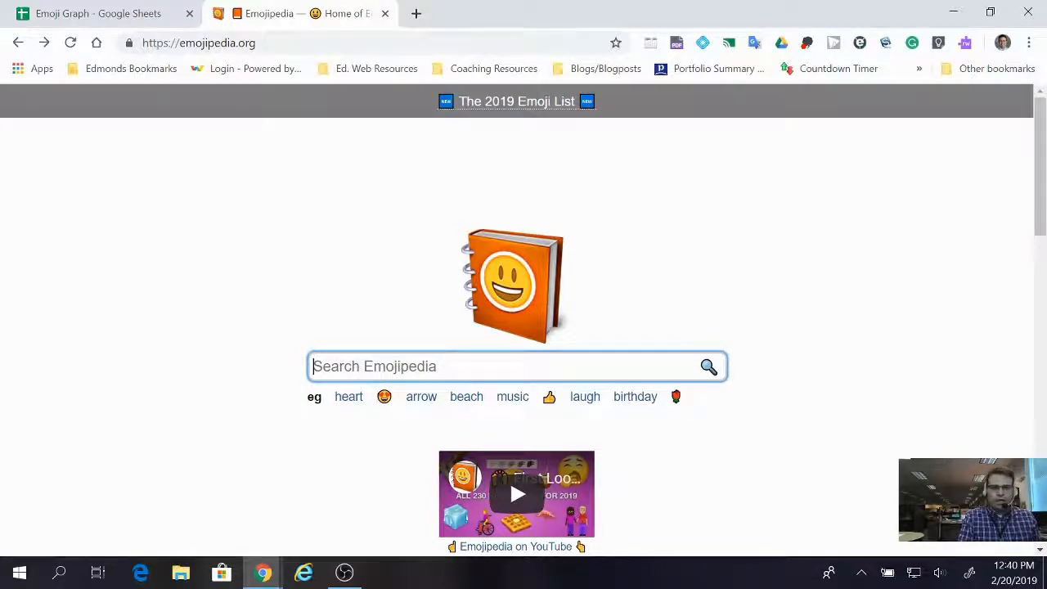
{"action": "type", "text": "smile"}
{"action": "key", "text": "Return"}
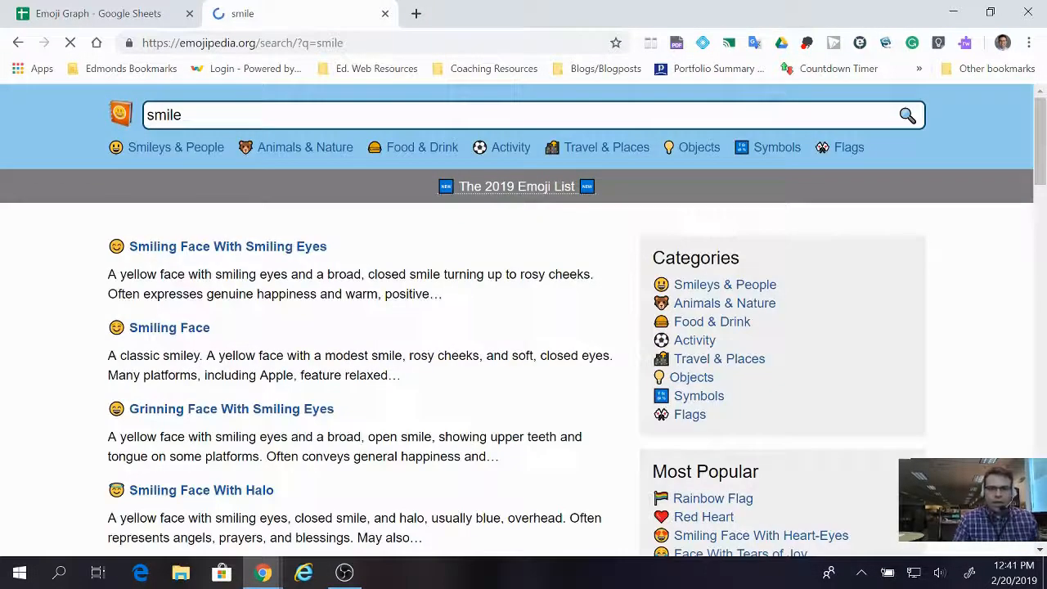
{"action": "scroll", "coordinate": [524, 320], "scroll_direction": "down", "scroll_amount": 3}
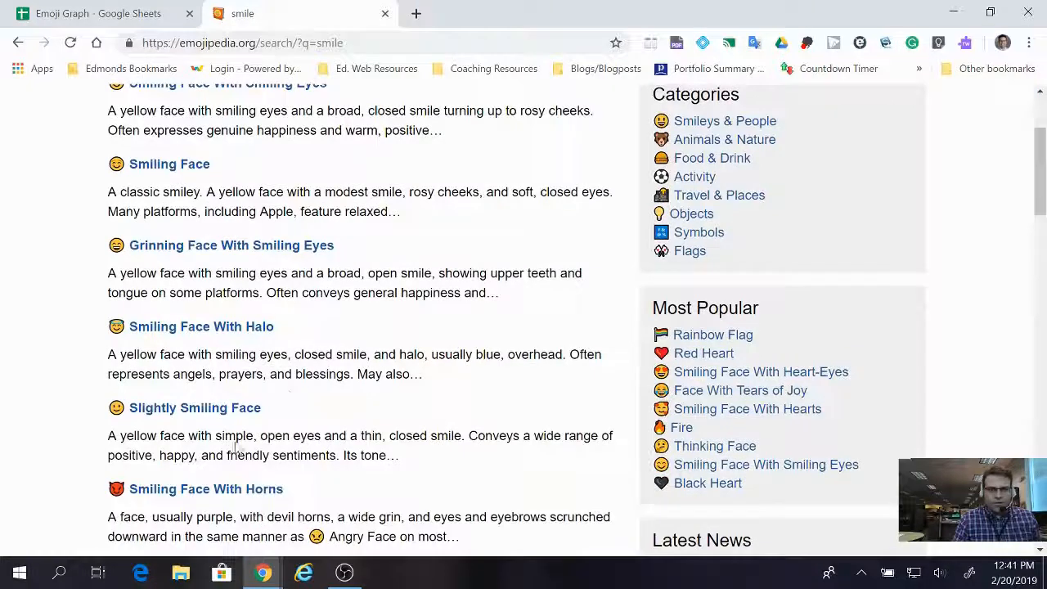
{"action": "left_click", "coordinate": [168, 412]}
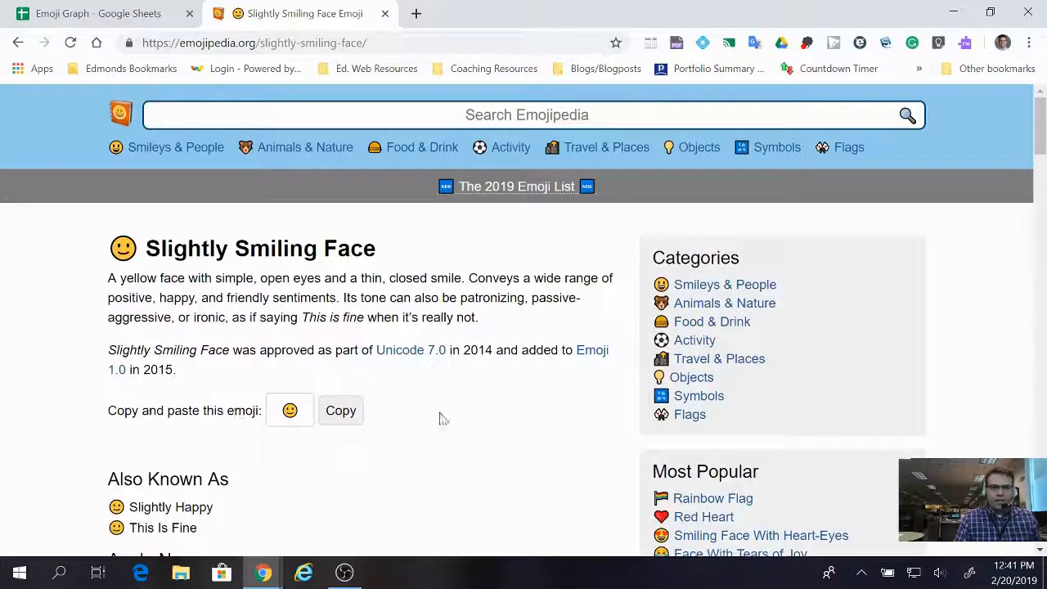
{"action": "left_click", "coordinate": [341, 410]}
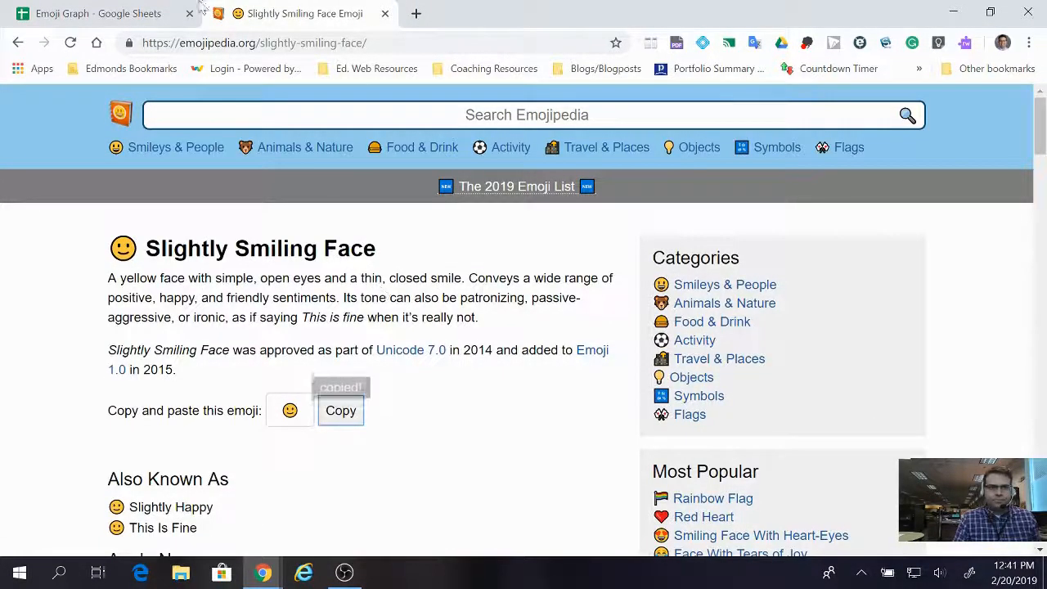
Return to the Emoji Graph spreadsheet and paste the copied emoji into C1 as the third column header.
{"action": "left_click", "coordinate": [110, 14]}
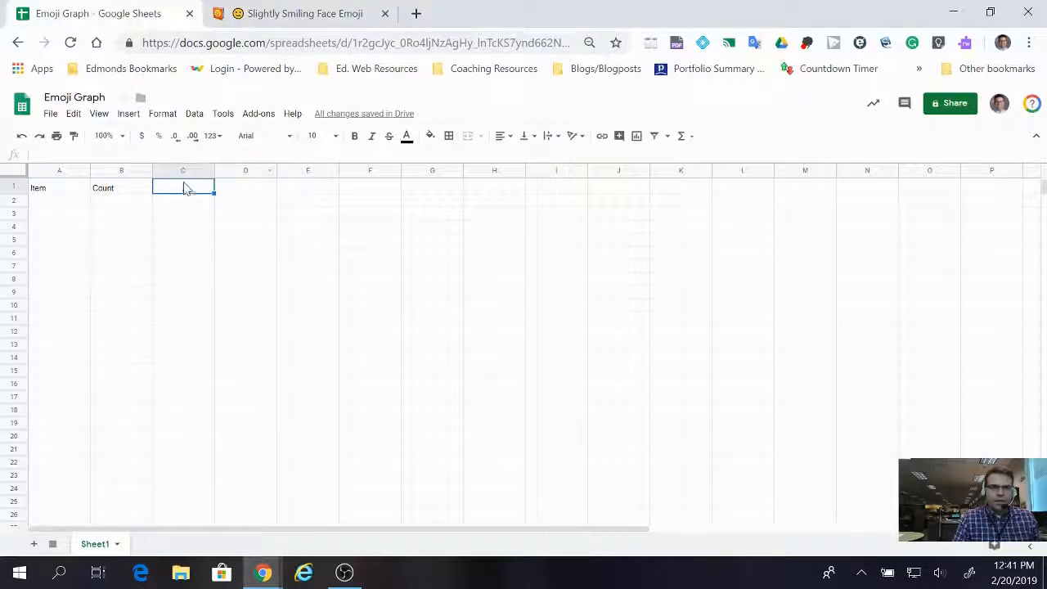
{"action": "left_click", "coordinate": [35, 154]}
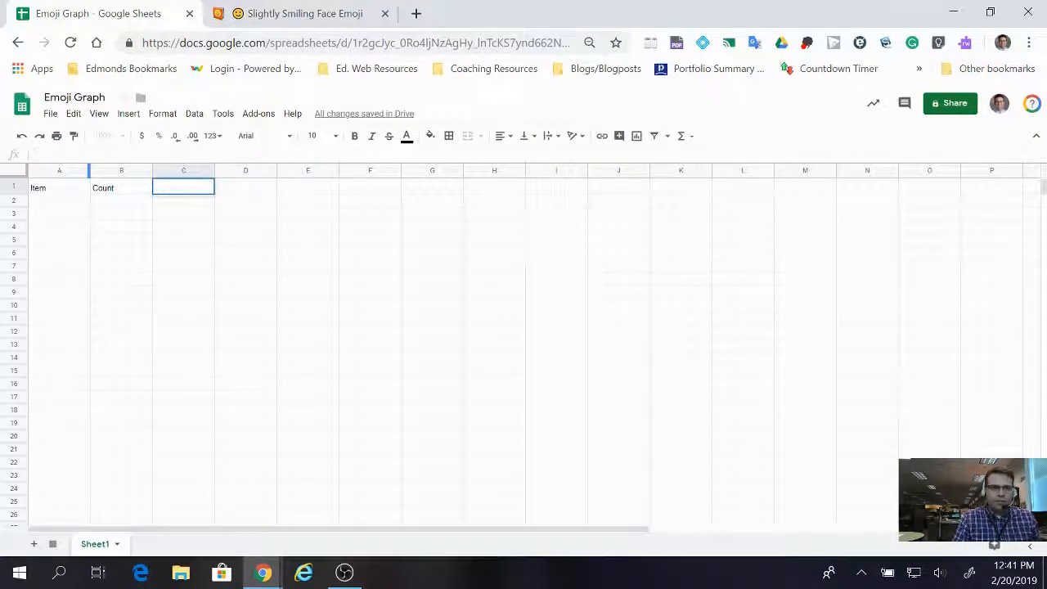
{"action": "right_click", "coordinate": [51, 156]}
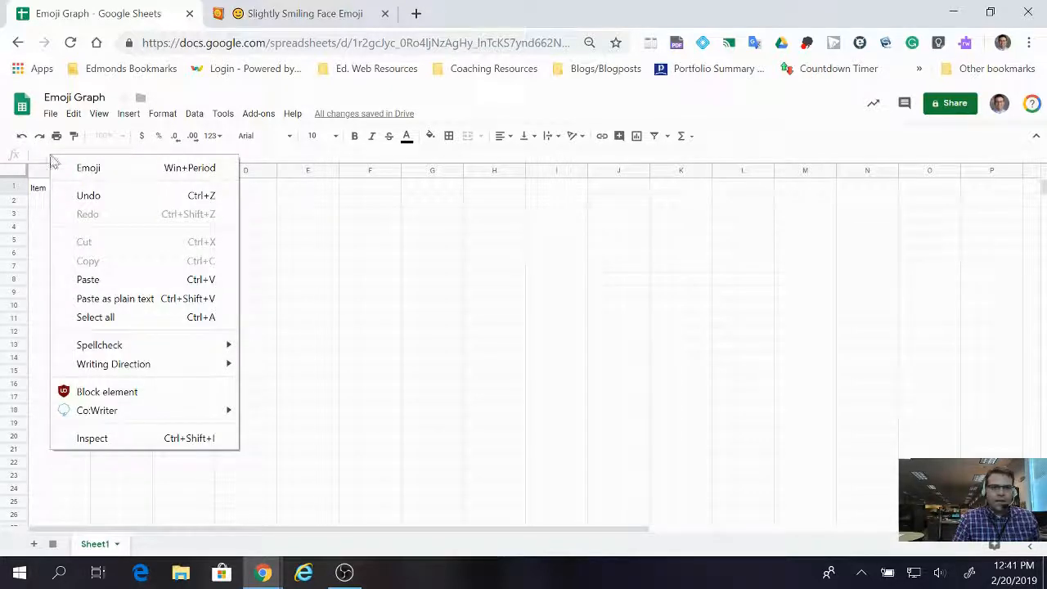
{"action": "left_click", "coordinate": [88, 280]}
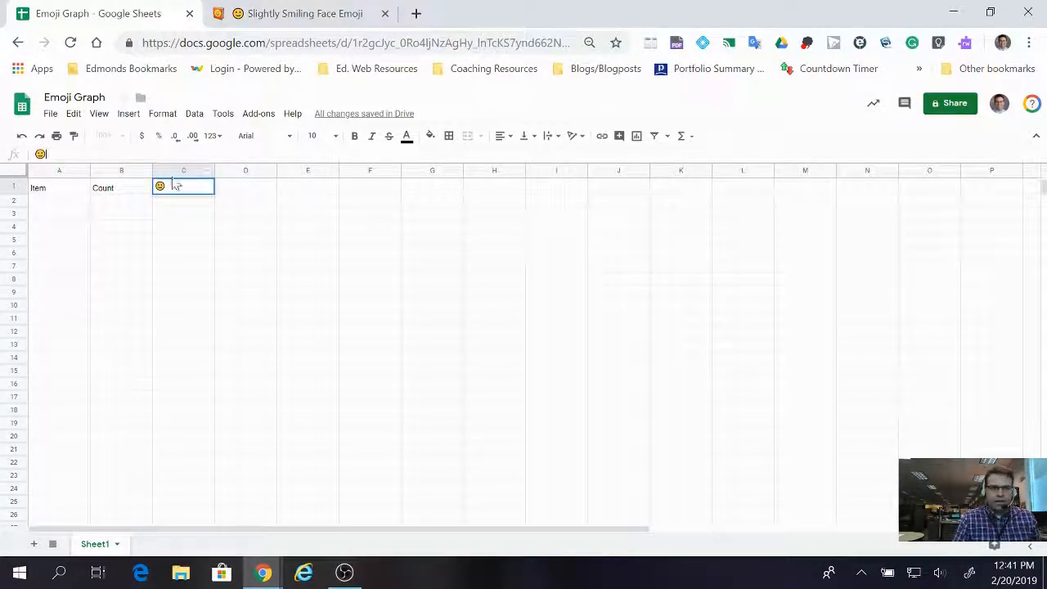
{"action": "left_click", "coordinate": [160, 198]}
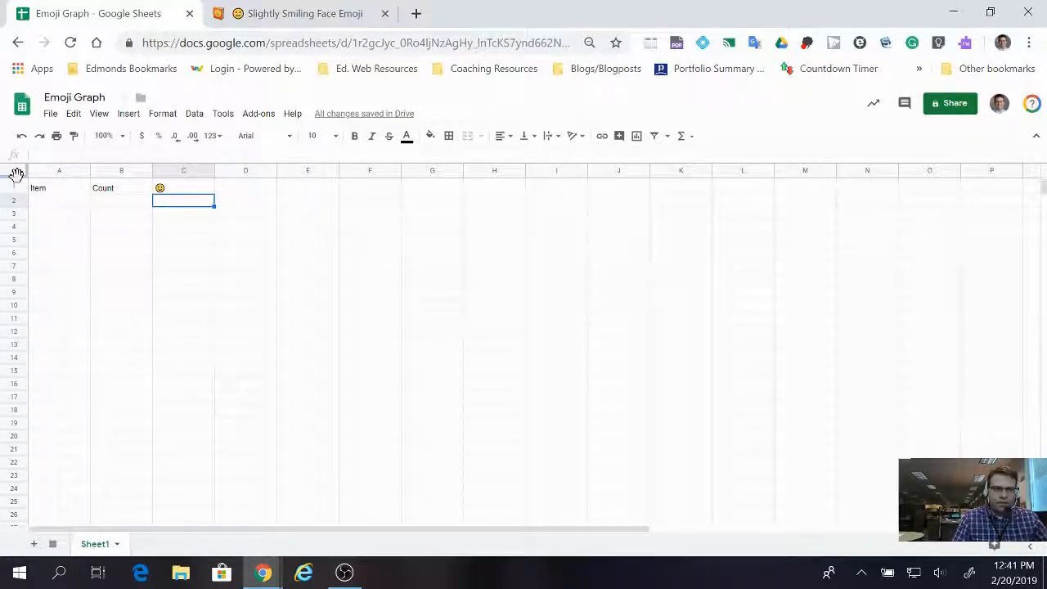
Freeze row 1 as the header row and test it by scrolling through the sheet.
{"action": "left_click_drag", "start_coordinate": [17, 175], "coordinate": [18, 194]}
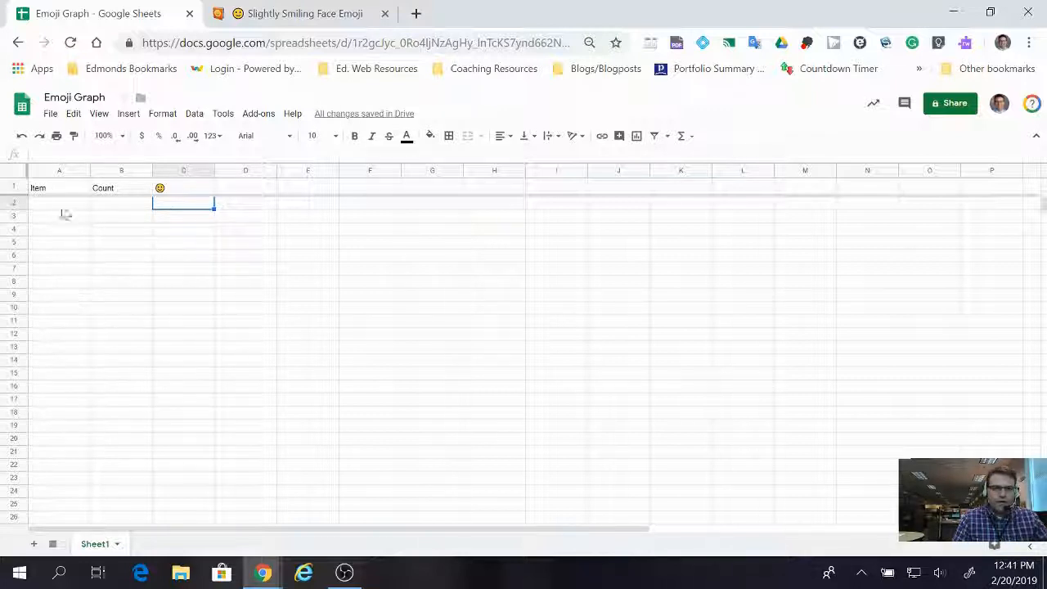
{"action": "scroll", "coordinate": [119, 264], "scroll_direction": "down", "scroll_amount": 5}
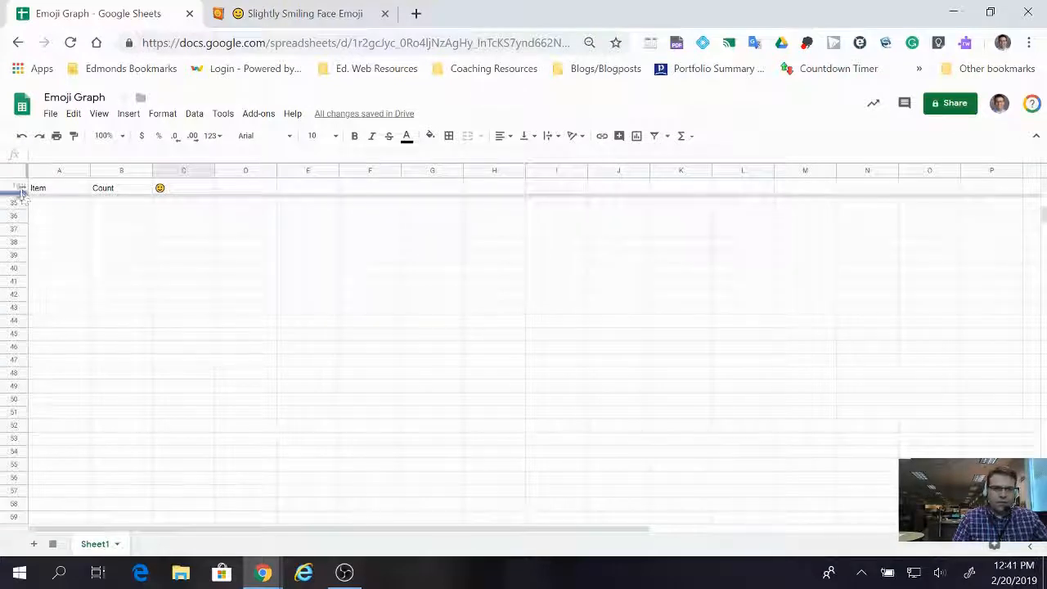
{"action": "scroll", "coordinate": [63, 272], "scroll_direction": "up", "scroll_amount": 7}
{"action": "scroll", "coordinate": [59, 270], "scroll_direction": "up", "scroll_amount": 4}
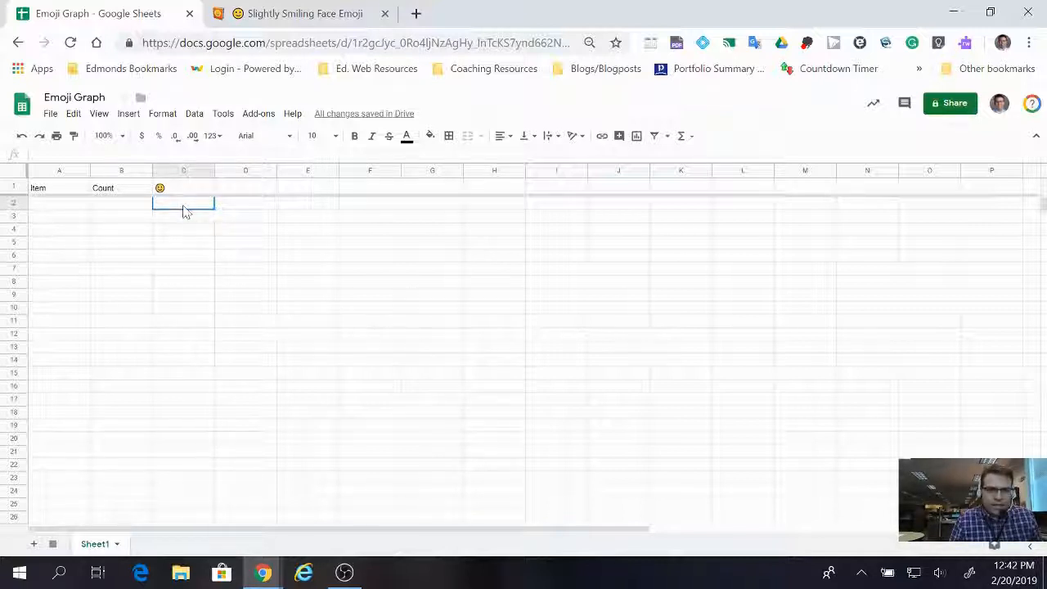
Enter the formula =rept($C$1, B2) in C2 to repeat the header emoji according to the count.
{"action": "left_click", "coordinate": [61, 156]}
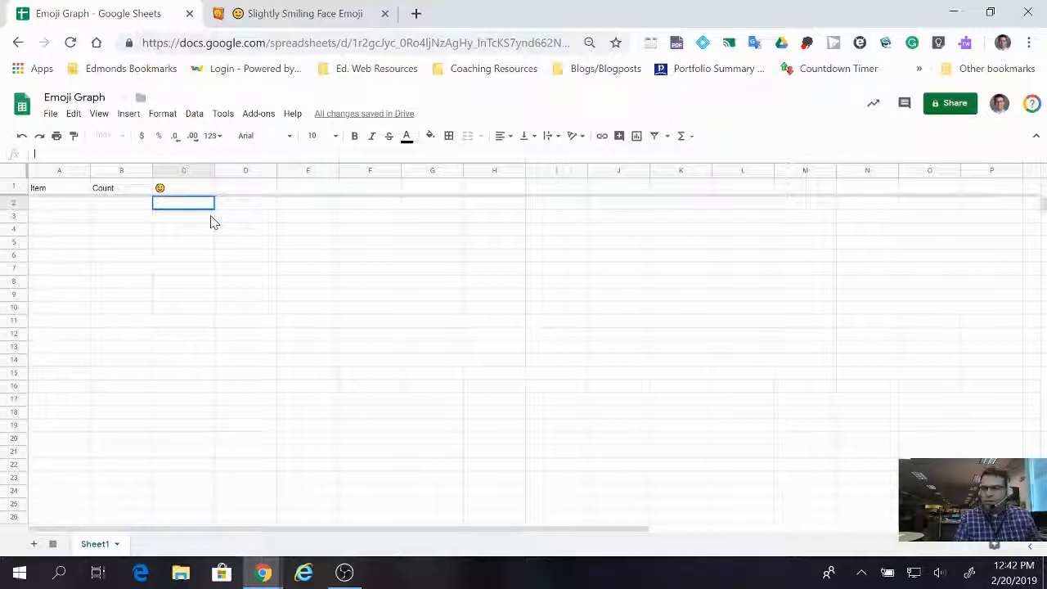
{"action": "type", "text": "="}
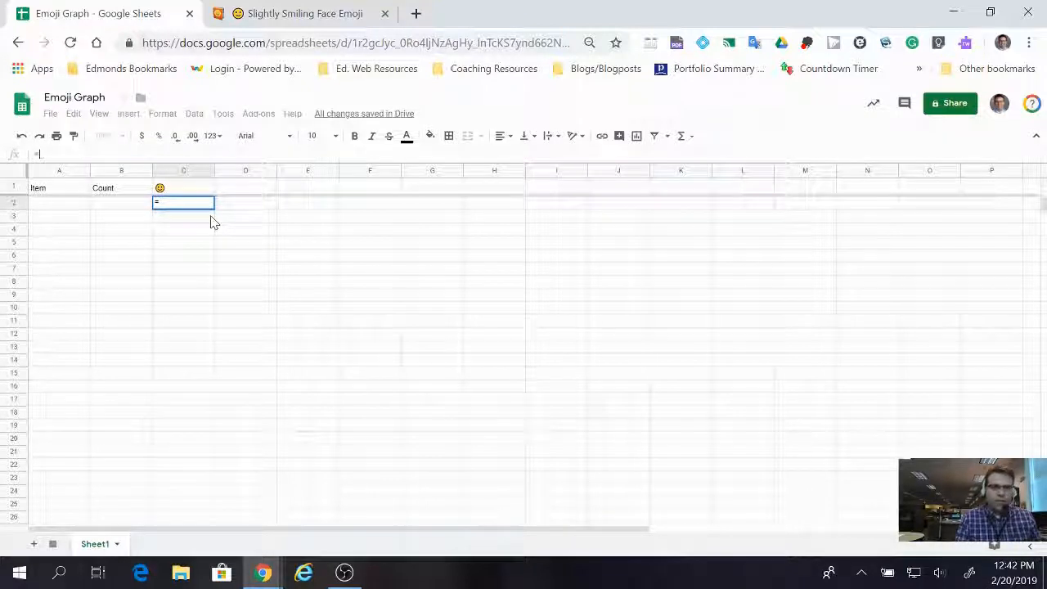
{"action": "type", "text": "re"}
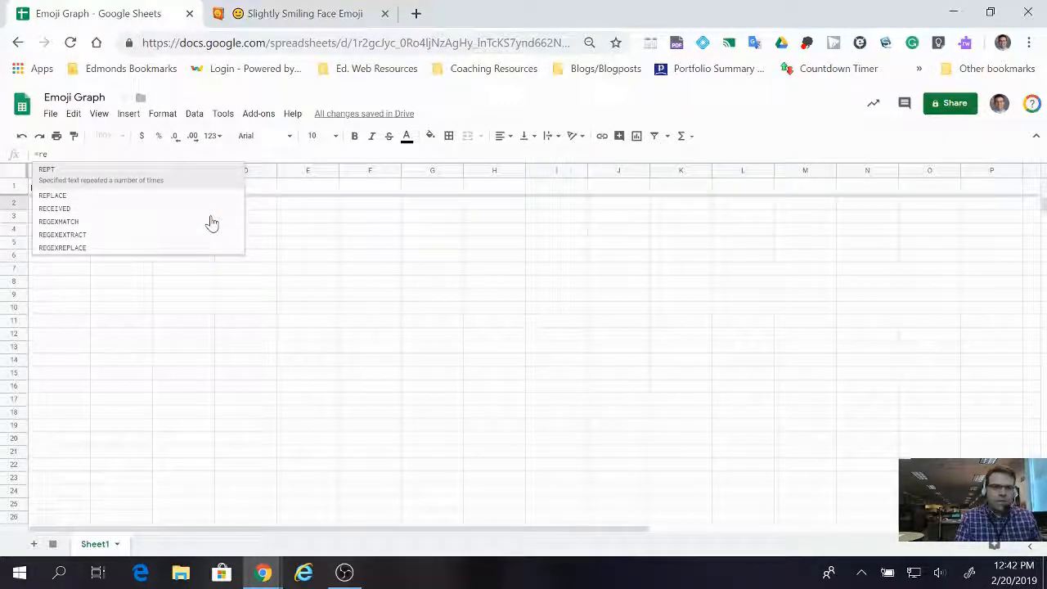
{"action": "type", "text": "pt"}
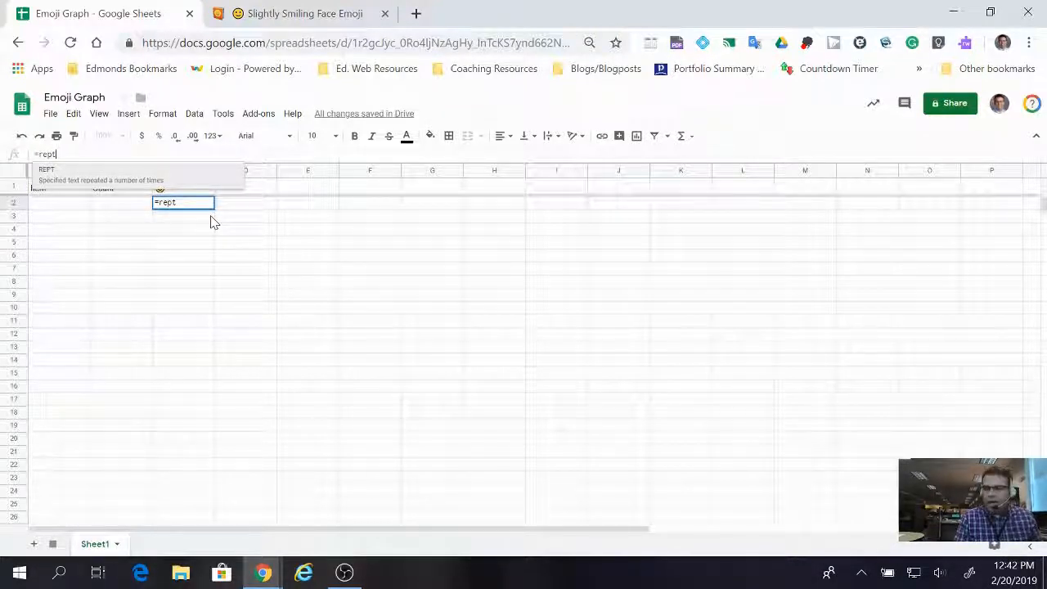
{"action": "type", "text": "("}
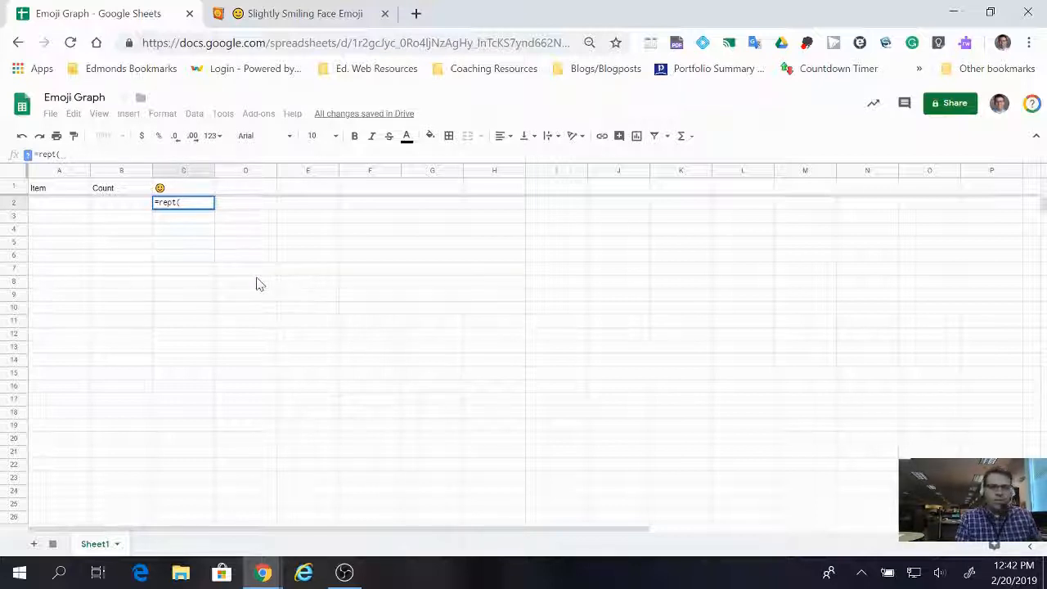
{"action": "type", "text": "$C$1"}
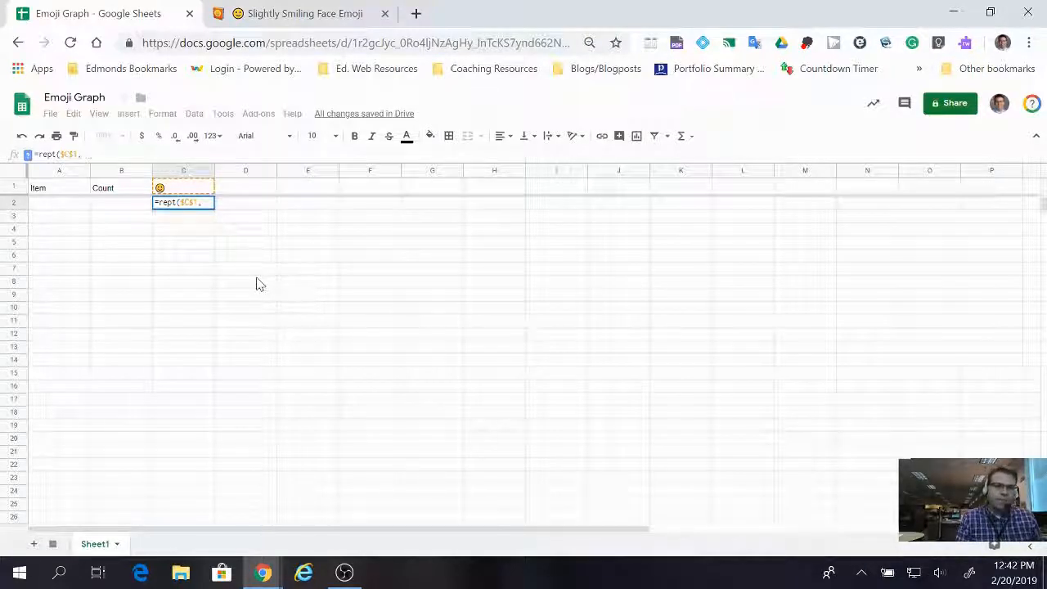
{"action": "type", "text": ", B2)"}
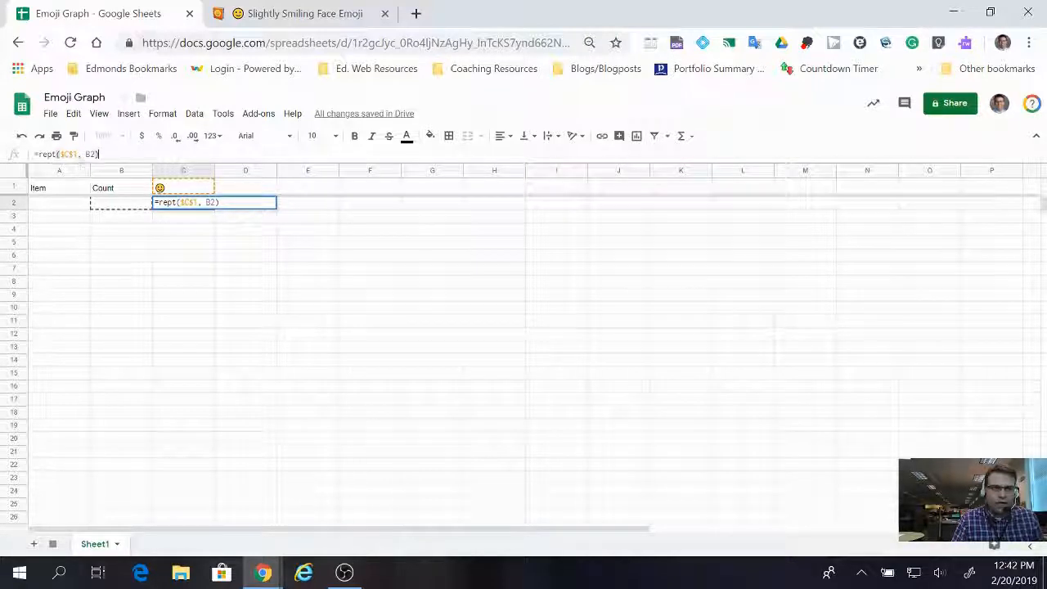
{"action": "key", "text": "Return"}
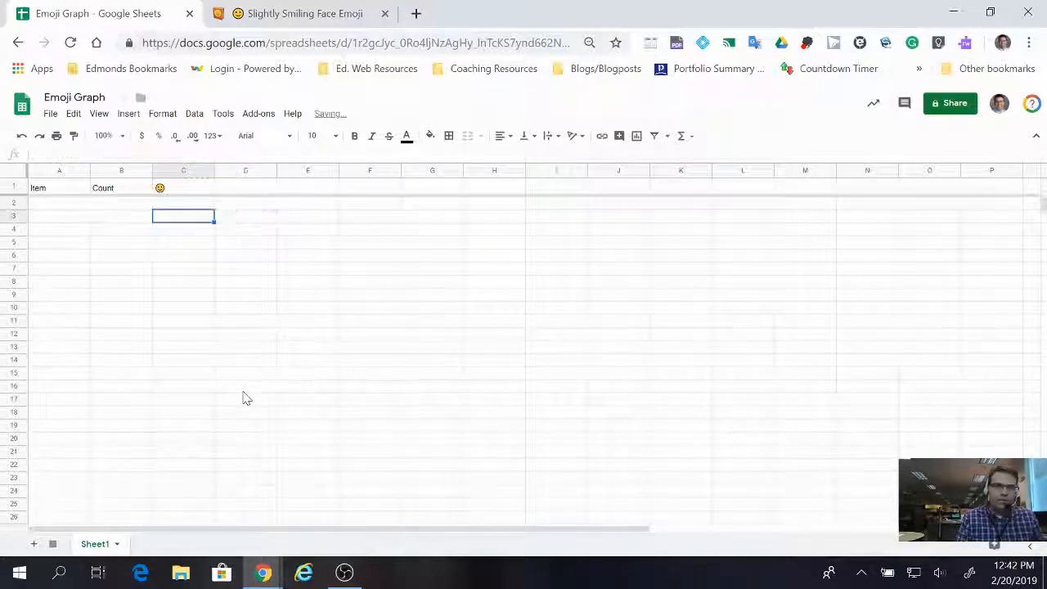
Fill the C2 formula down through C25 and check the copied formula in several of the filled cells.
{"action": "left_click", "coordinate": [191, 205]}
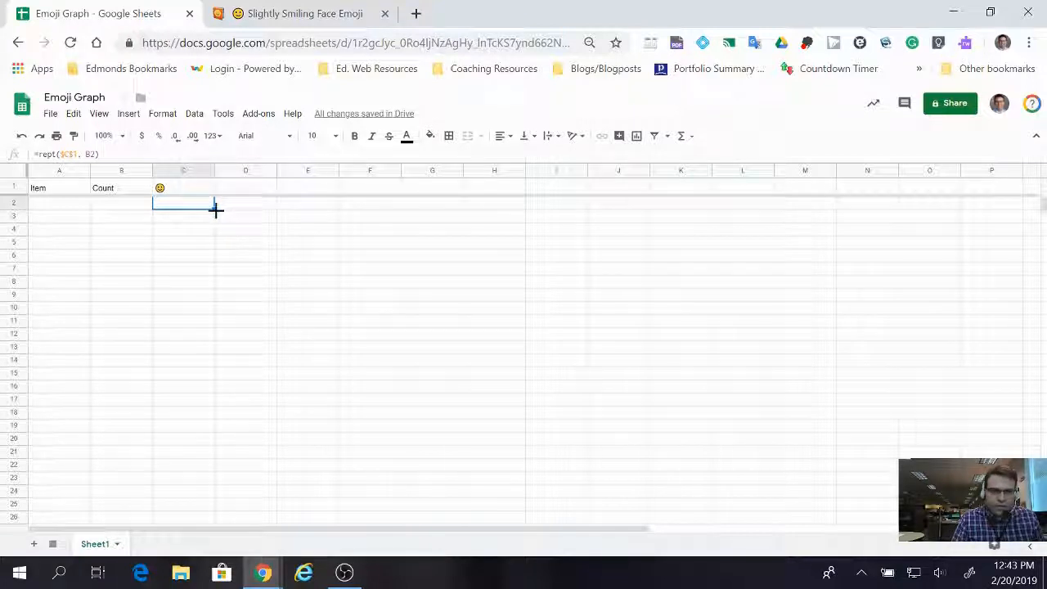
{"action": "left_click_drag", "start_coordinate": [213, 208], "coordinate": [205, 515]}
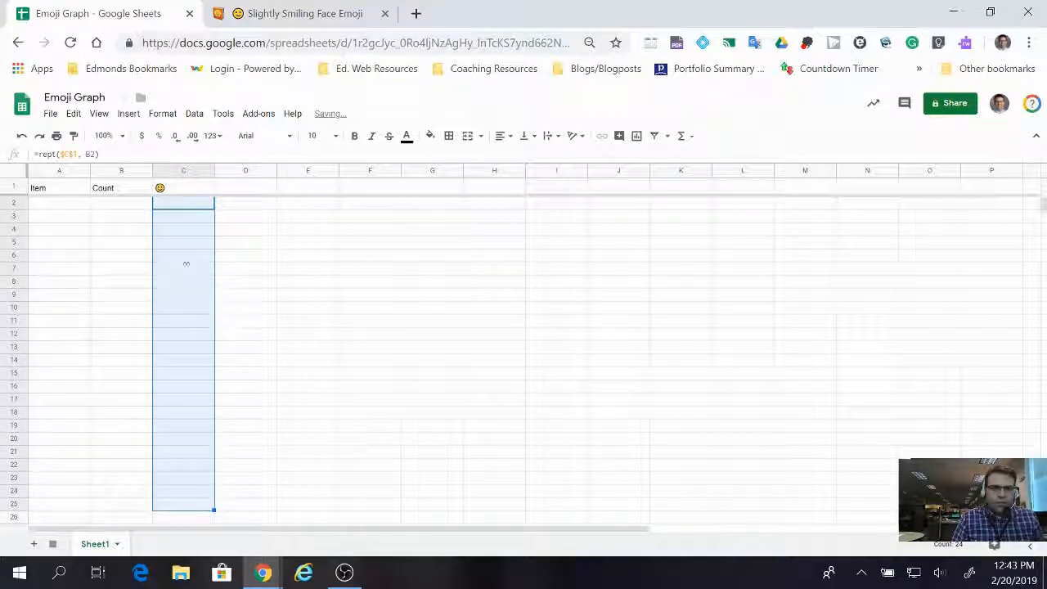
{"action": "left_click", "coordinate": [181, 245]}
{"action": "left_click", "coordinate": [180, 312]}
{"action": "left_click", "coordinate": [192, 362]}
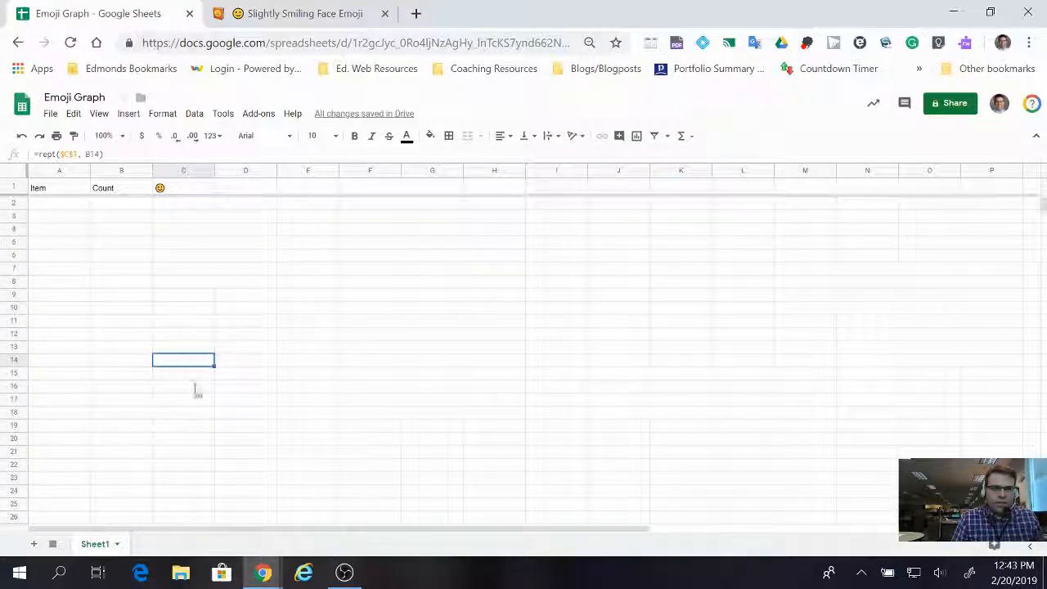
{"action": "left_click", "coordinate": [172, 414]}
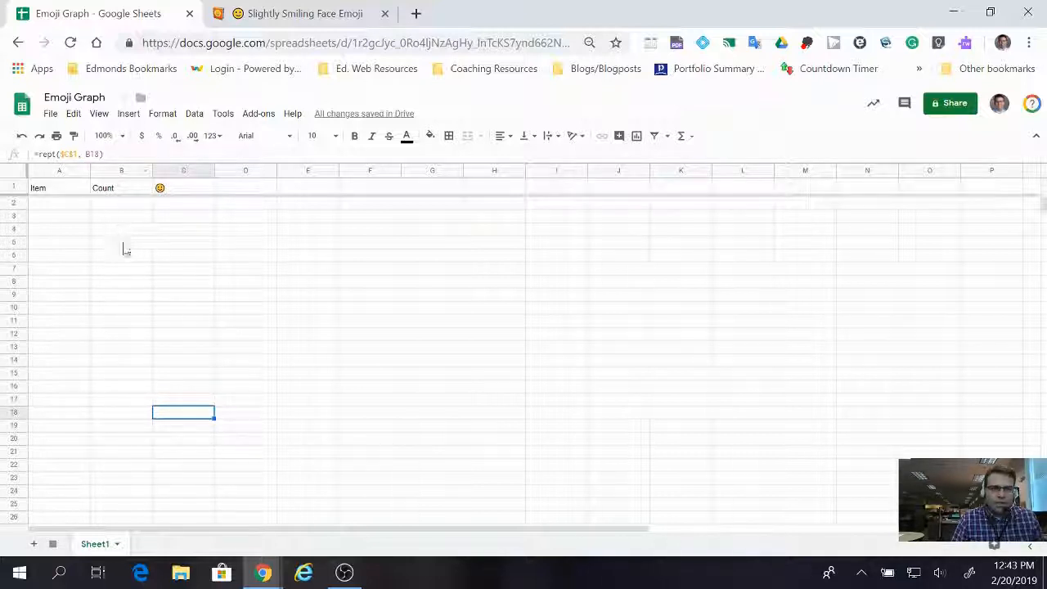
{"action": "left_click", "coordinate": [169, 205]}
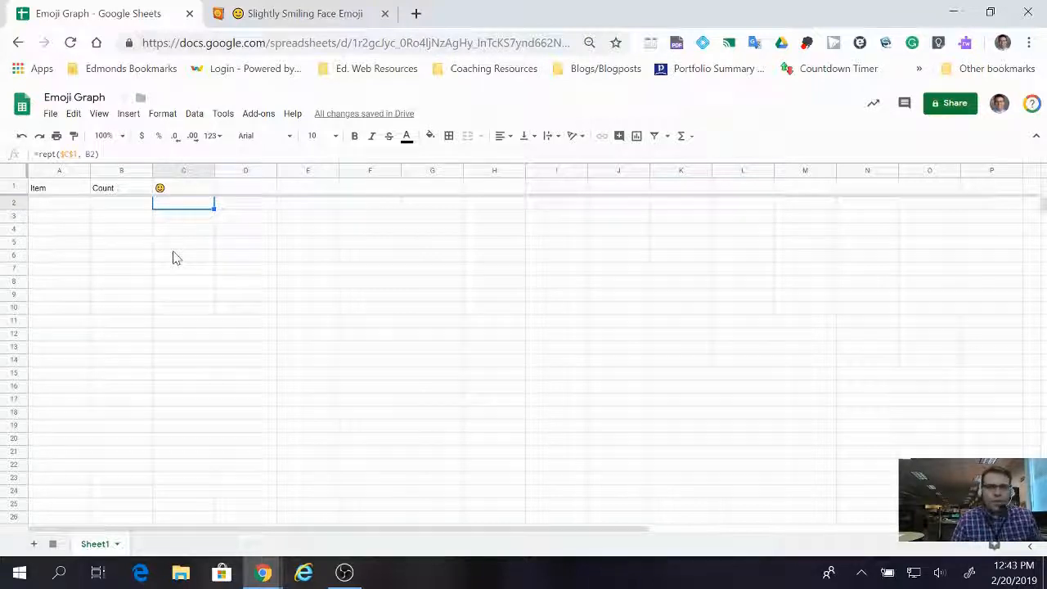
Enter "M&Ms" in A2 as the first item and move on to its count cell.
{"action": "left_click", "coordinate": [55, 211]}
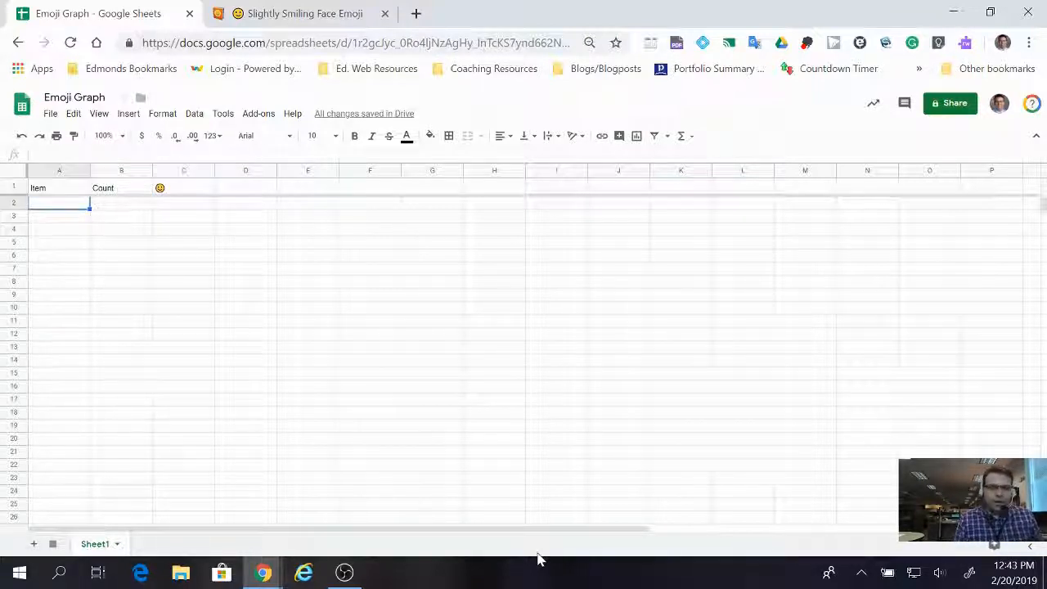
{"action": "type", "text": "M"}
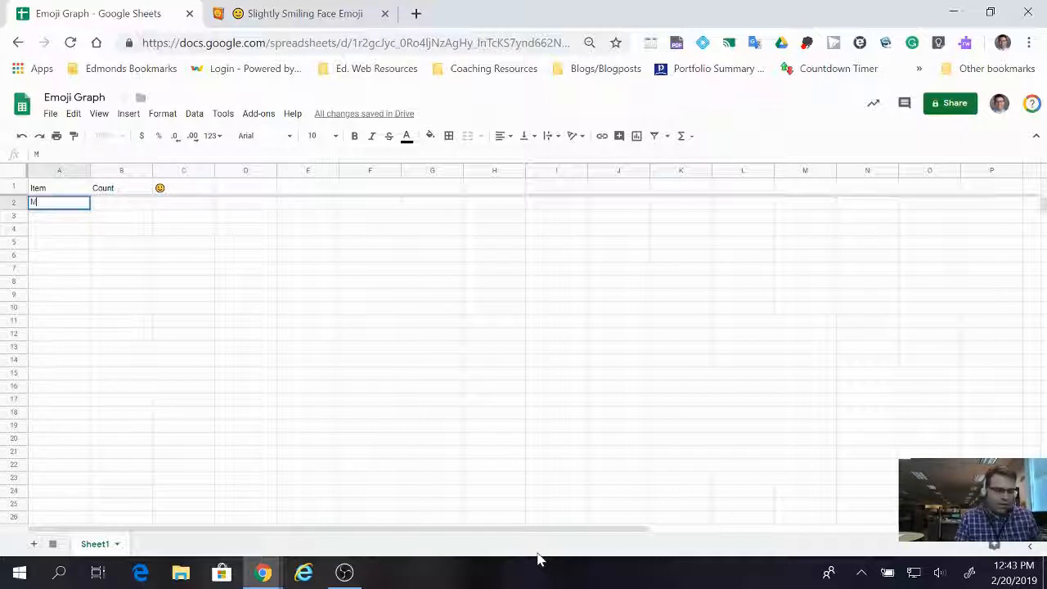
{"action": "type", "text": "&Ms"}
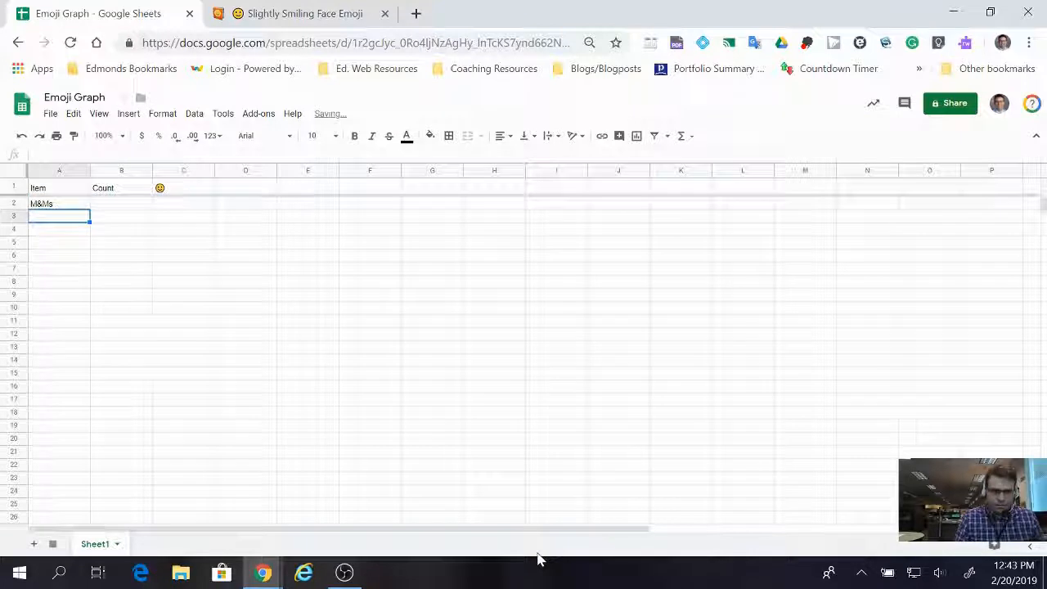
{"action": "key", "text": "Tab"}
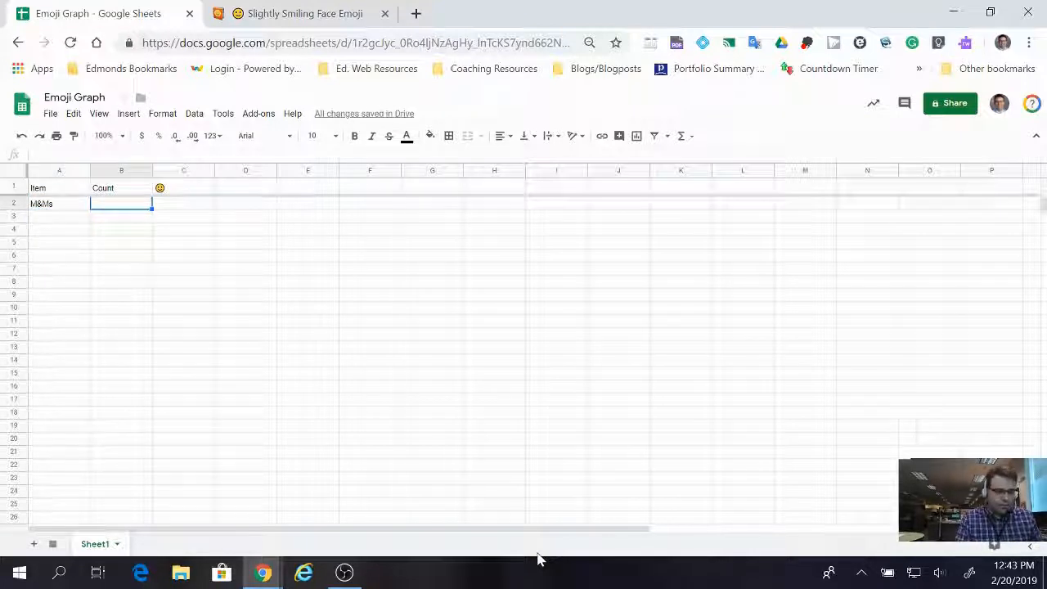
Enter 5 as the M&Ms count in B2, and add Popcorn with a count of 100 in row 3.
{"action": "type", "text": "5"}
{"action": "key", "text": "Return"}
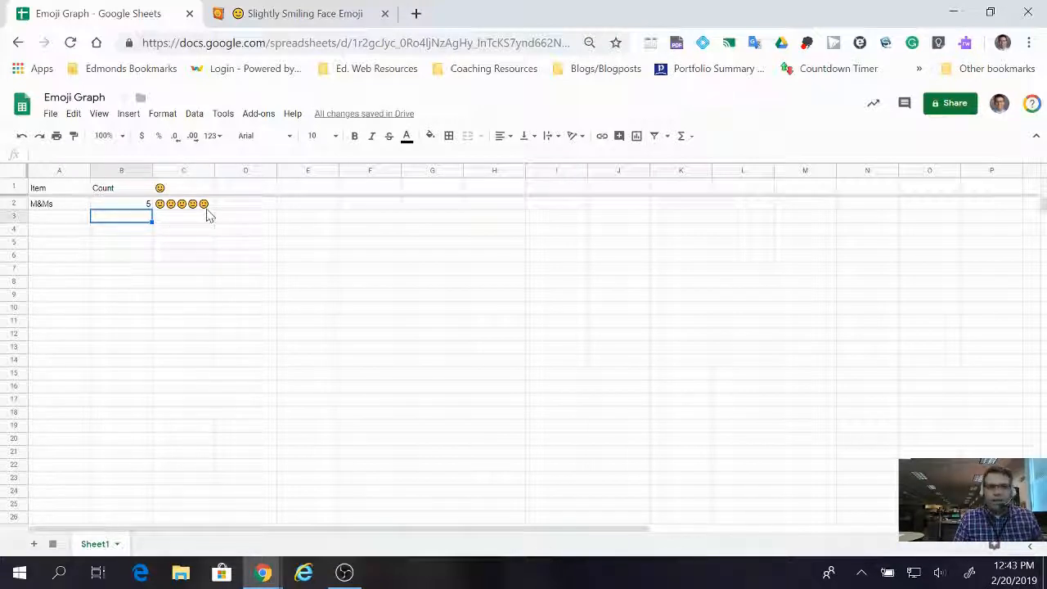
{"action": "left_click", "coordinate": [42, 217]}
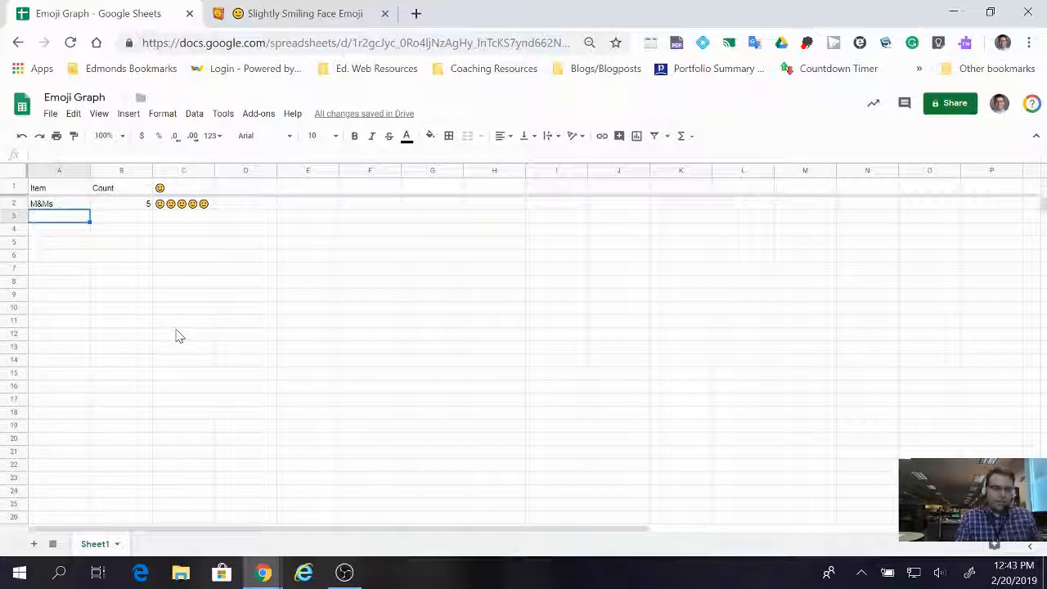
{"action": "type", "text": "Pop"}
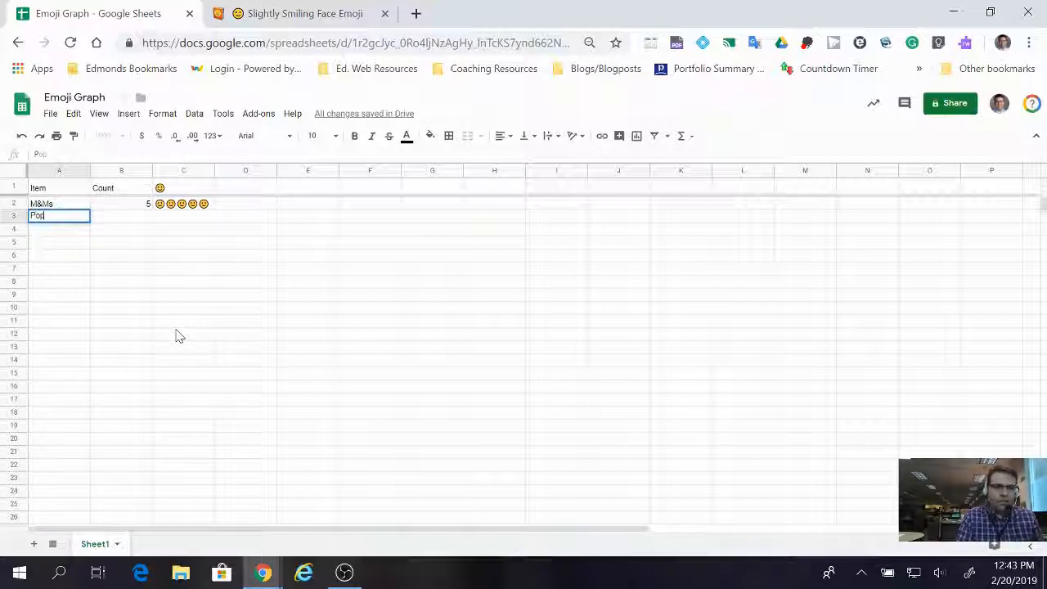
{"action": "type", "text": "corn"}
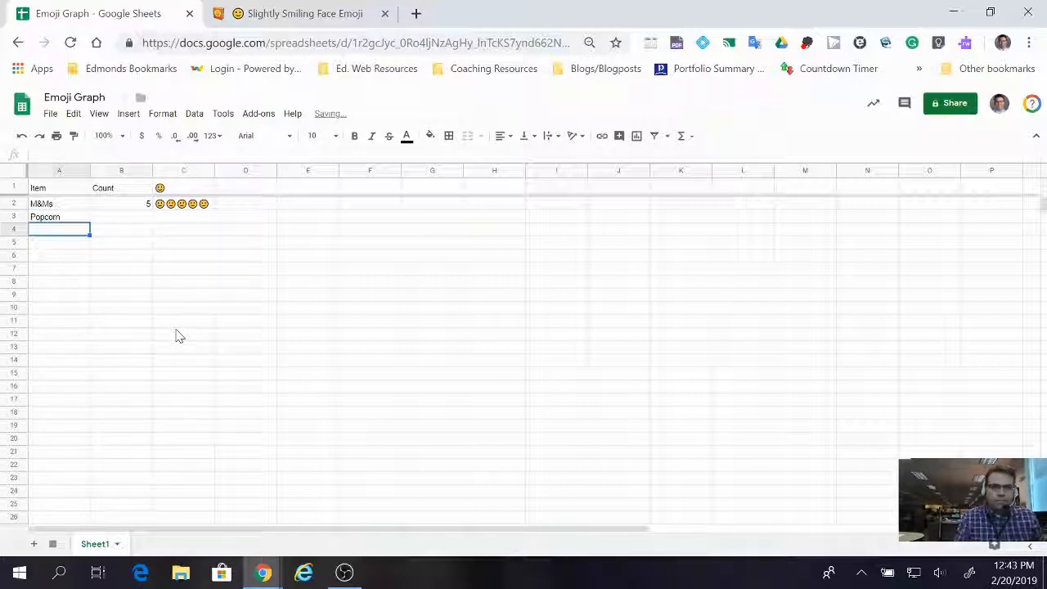
{"action": "key", "text": "Tab"}
{"action": "type", "text": "100"}
{"action": "key", "text": "Return"}
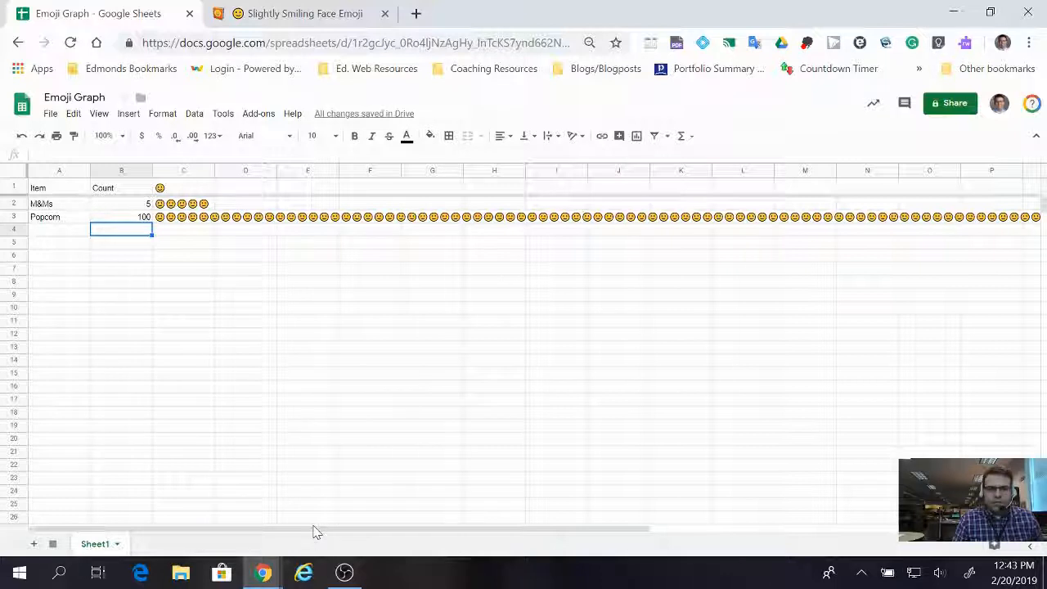
{"action": "left_click_drag", "start_coordinate": [316, 531], "coordinate": [288, 542]}
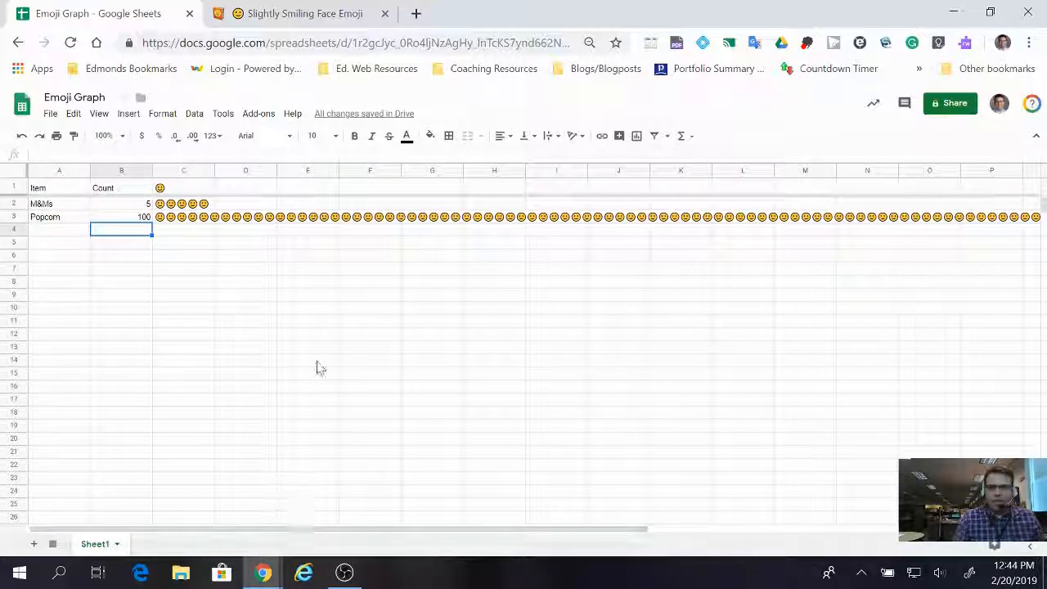
Add Beads as the third item in A4 and enter its count of 15 in B4.
{"action": "left_click", "coordinate": [43, 232]}
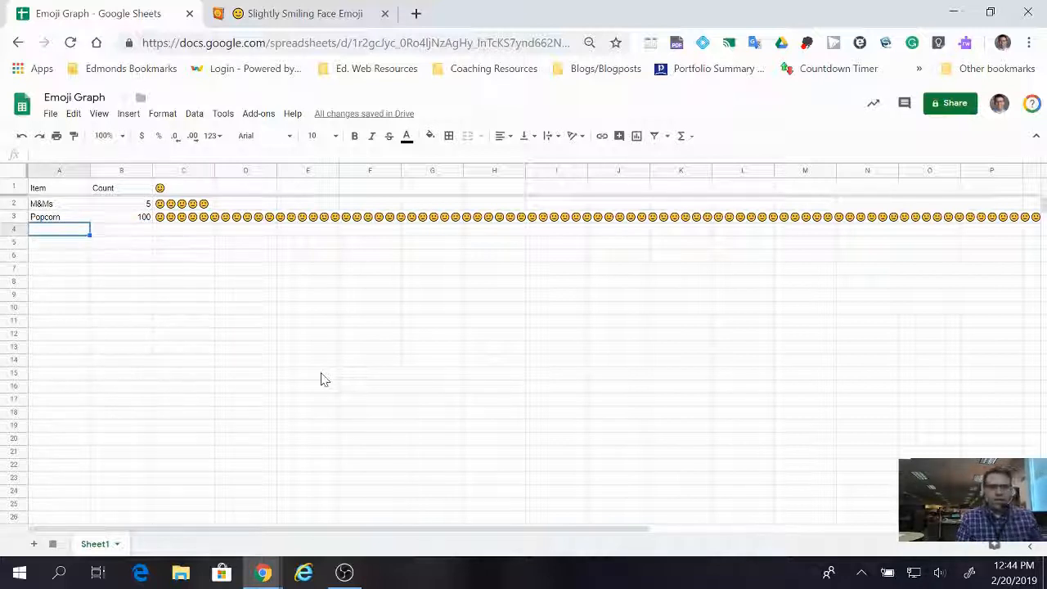
{"action": "type", "text": "Beads"}
{"action": "key", "text": "Return"}
{"action": "key", "text": "Up"}
{"action": "key", "text": "Right"}
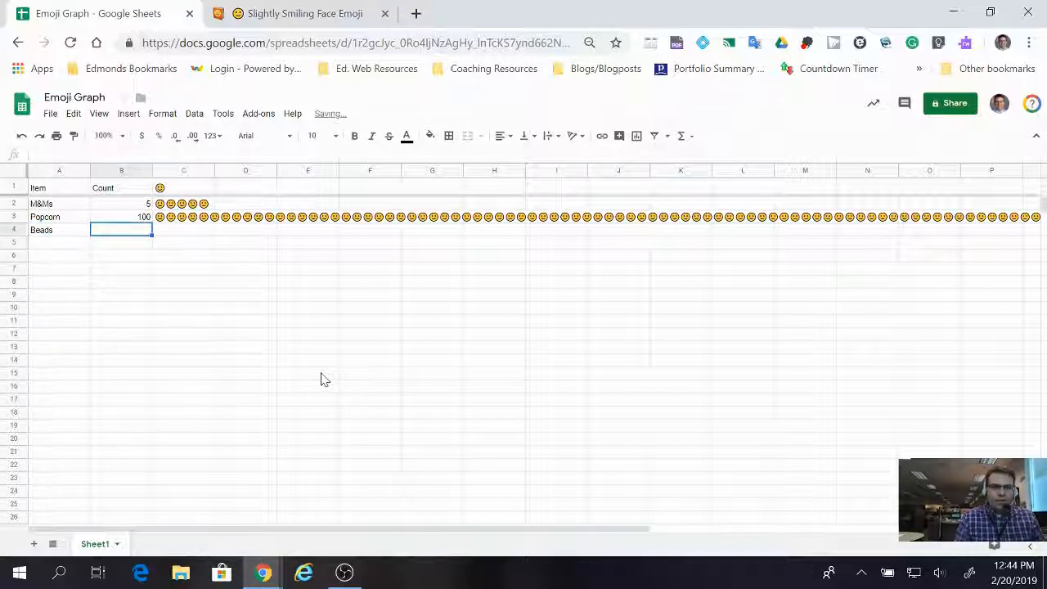
{"action": "type", "text": "15"}
{"action": "key", "text": "Return"}
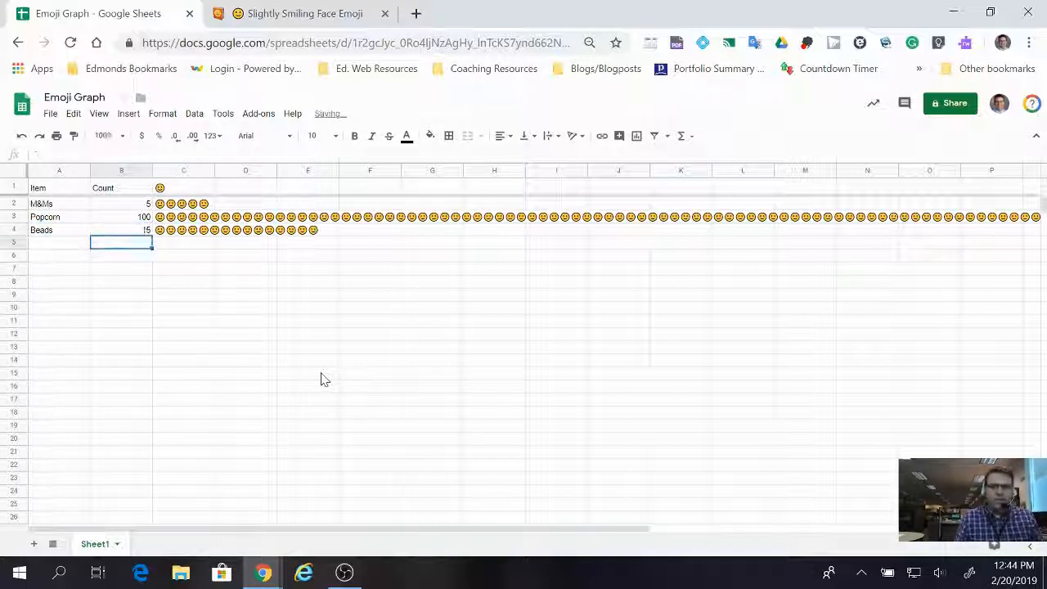